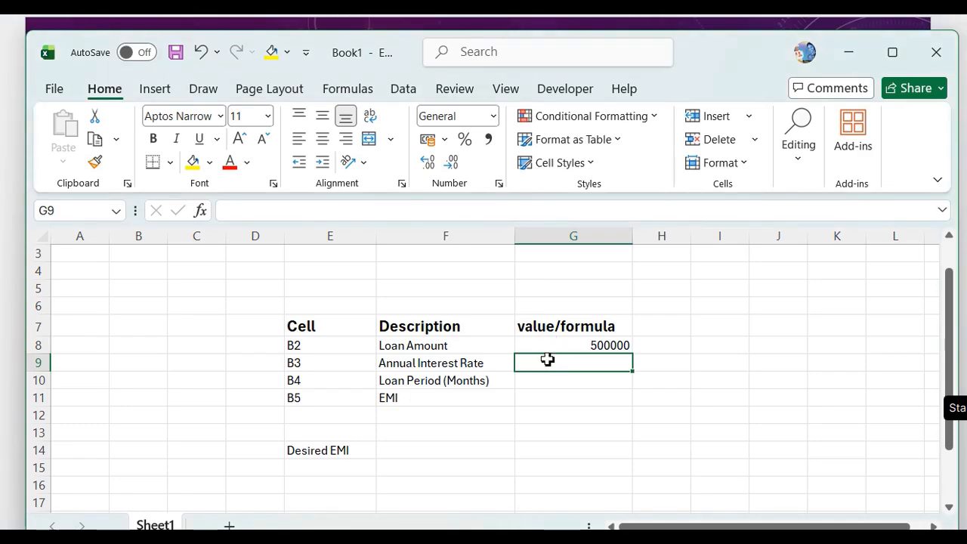
Enter 8% as the annual interest rate in G9 and 60 as the loan period in months in G10.
text(8)
key(Return)
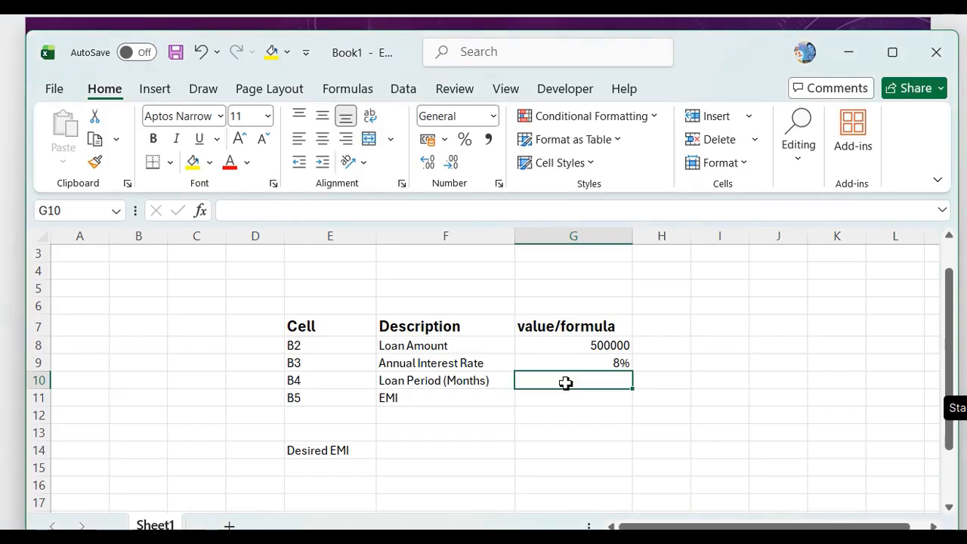
text(60)
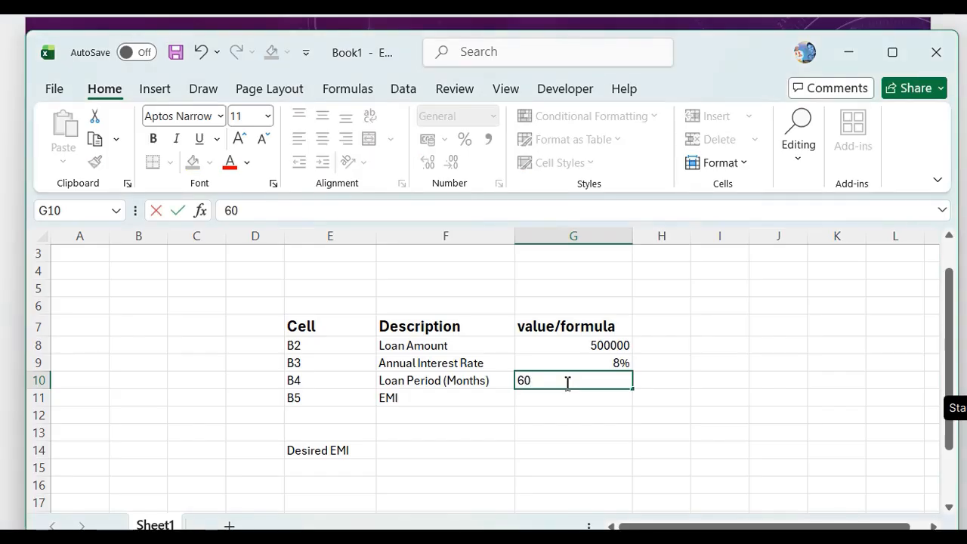
Start a PMT formula in the EMI value cell G11 with the monthly rate G9/12 as its first argument.
click(548, 401)
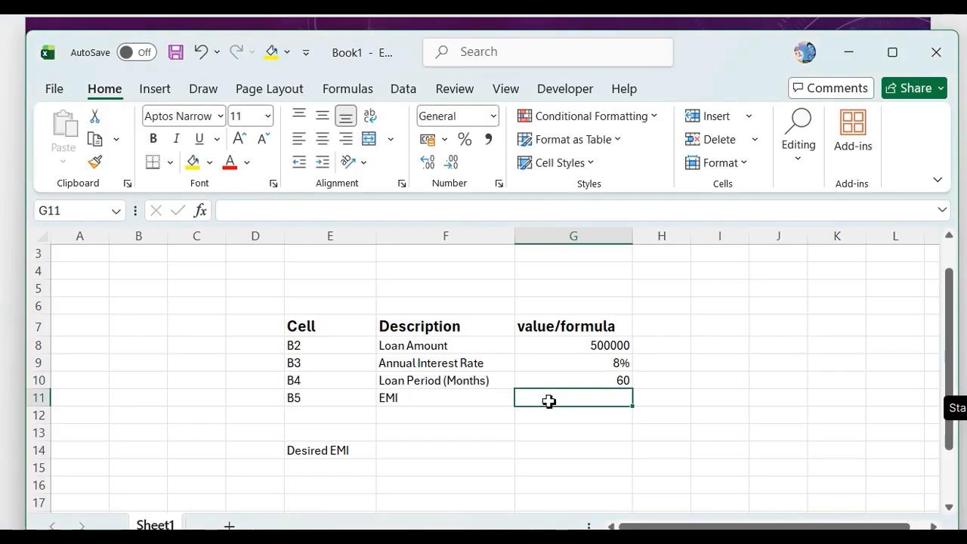
text(=)
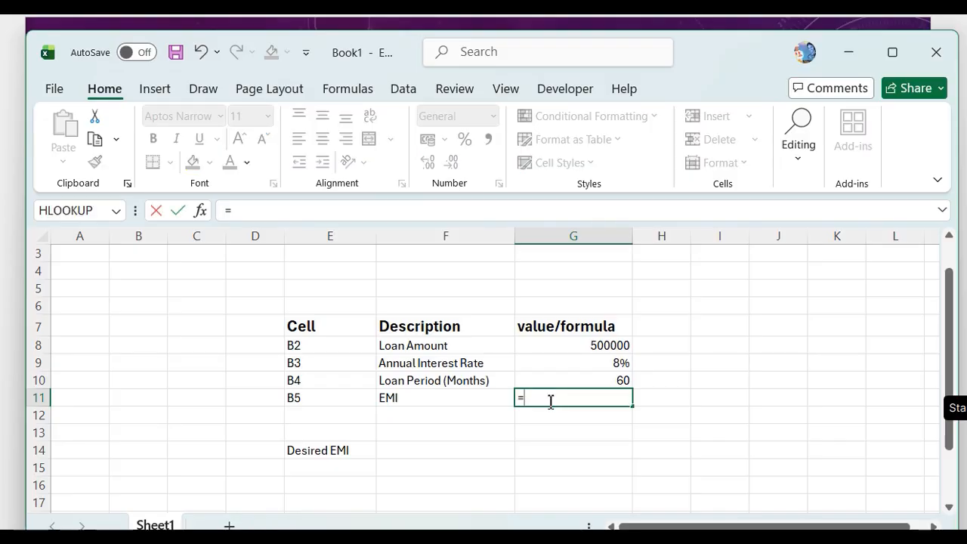
text(pmt)
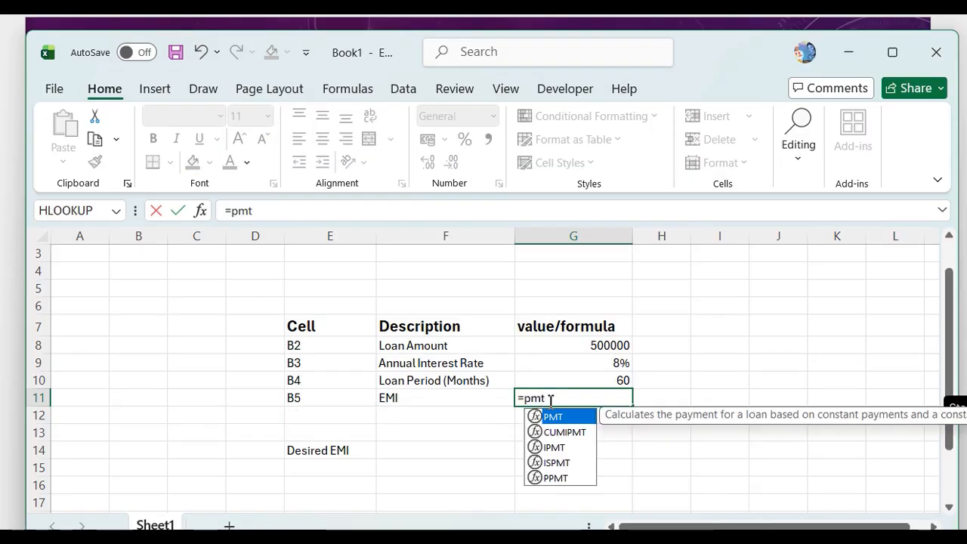
key(Tab)
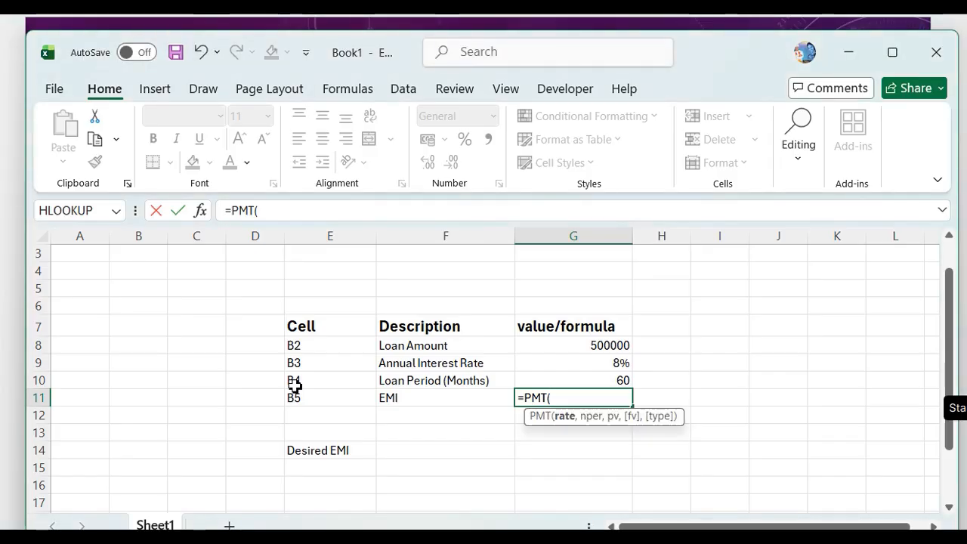
click(403, 445)
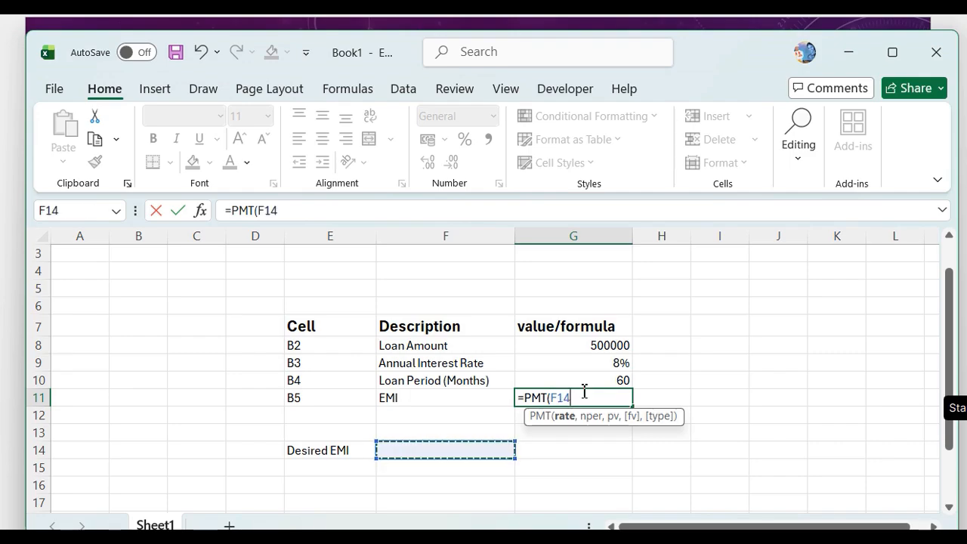
key(BackSpace)
key(BackSpace)
key(BackSpace)
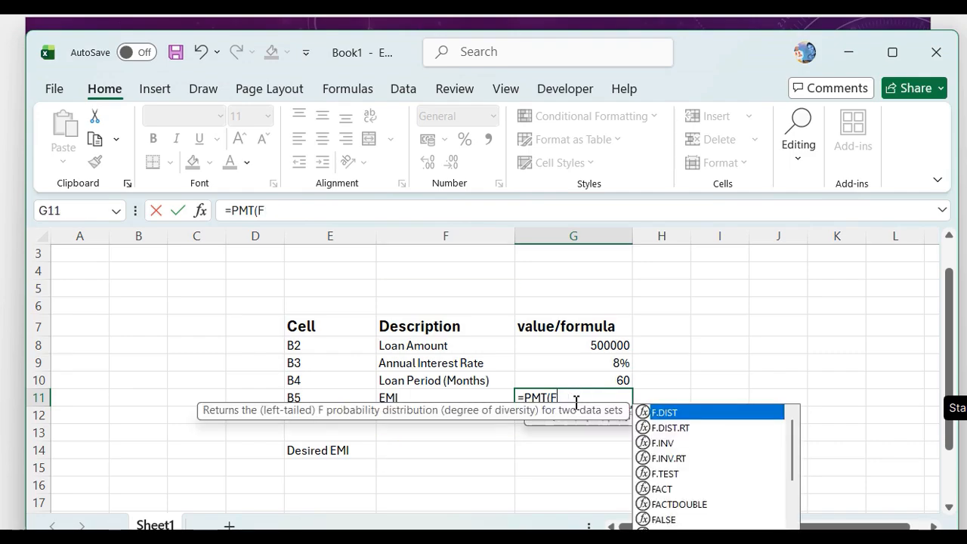
click(585, 368)
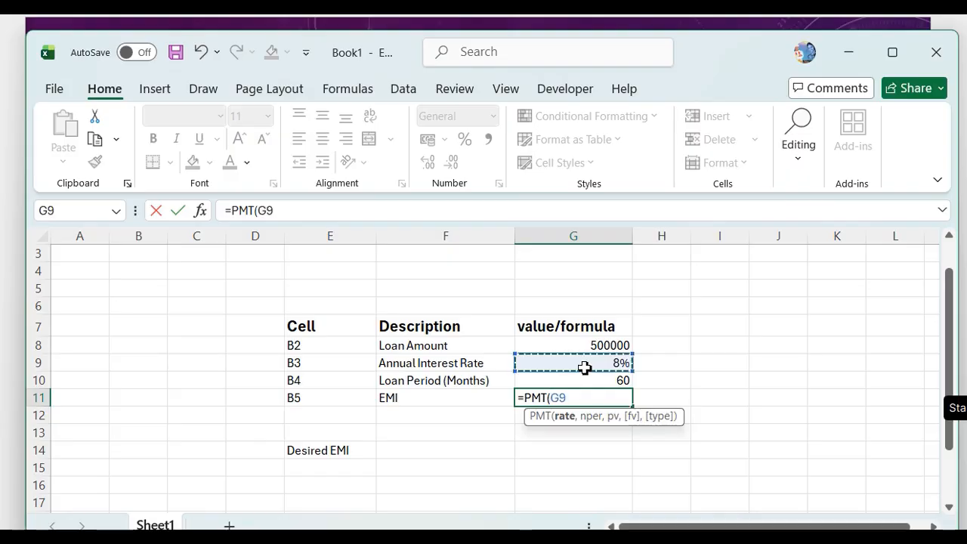
text(/12,)
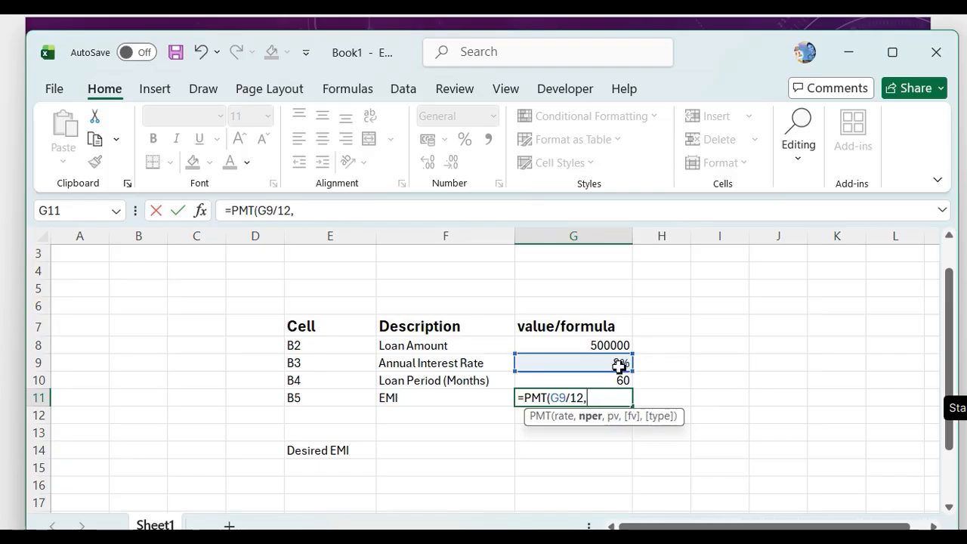
Complete the PMT formula with G10 as the number of periods and -G8 as the present value.
click(601, 382)
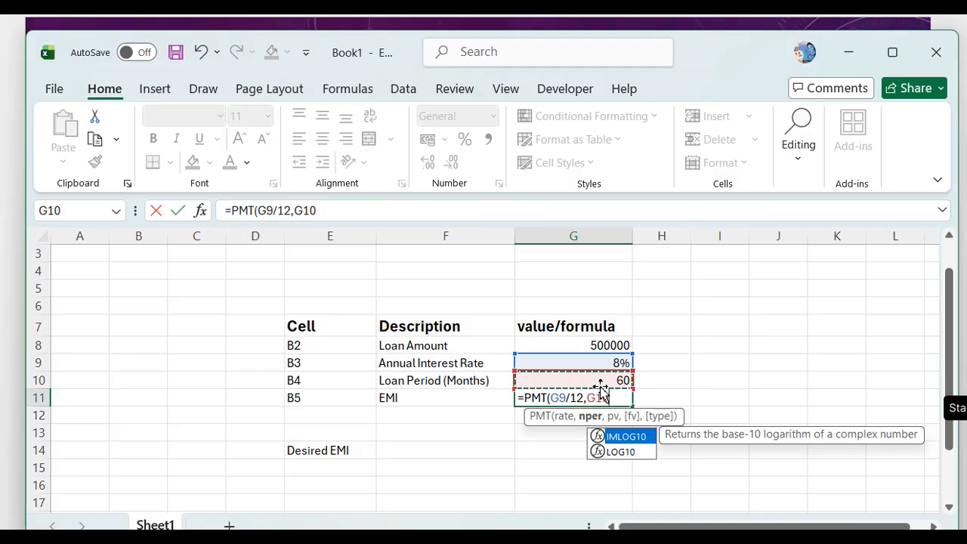
text(,-)
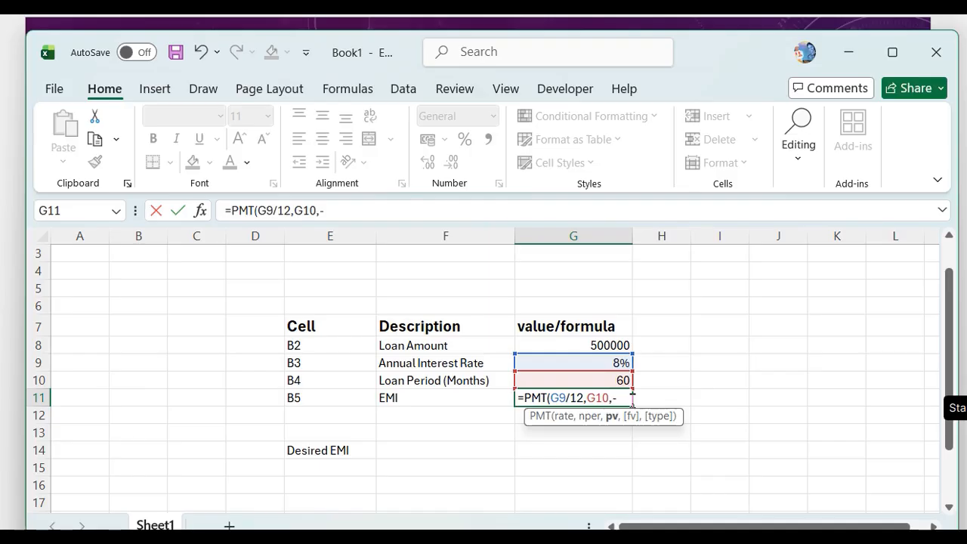
click(600, 345)
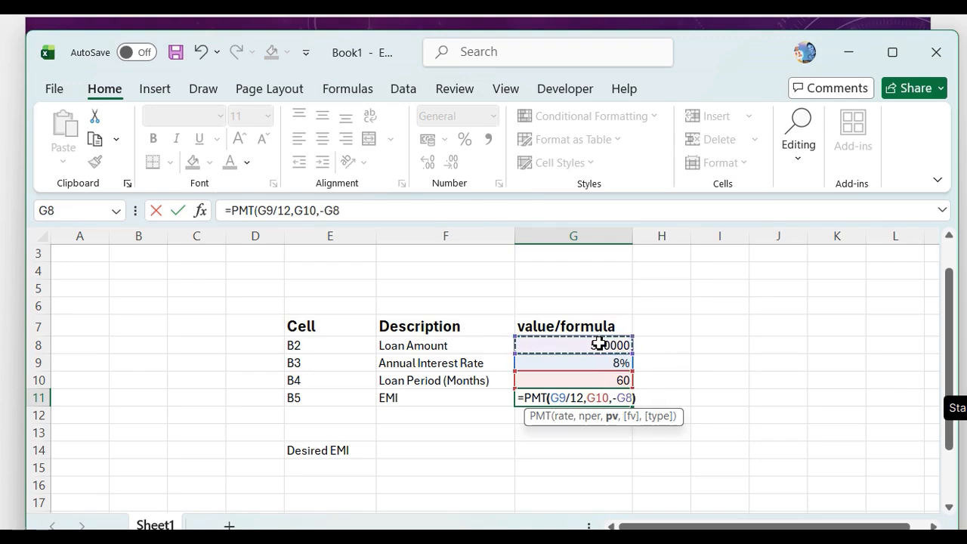
text())
key(Return)
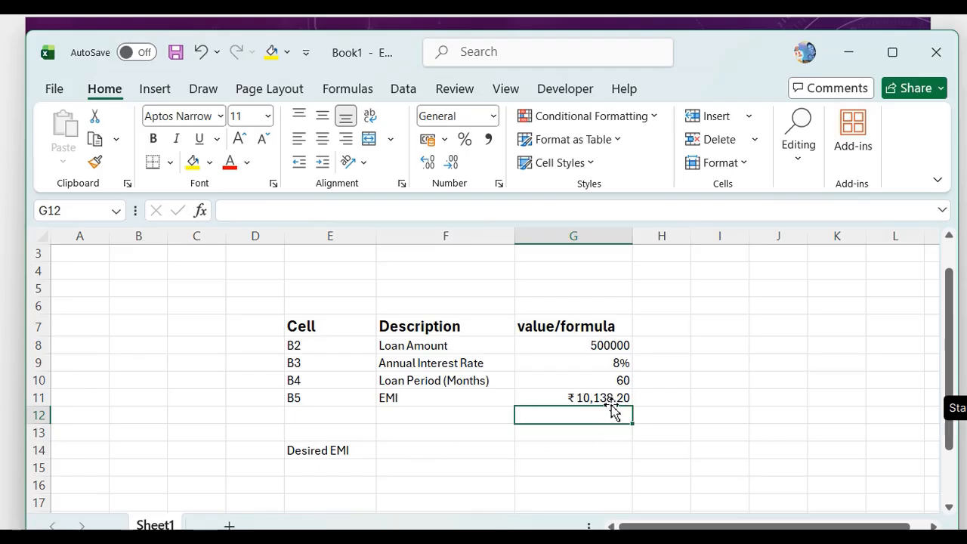
Enter 10000 as the desired EMI in cell F14.
click(404, 456)
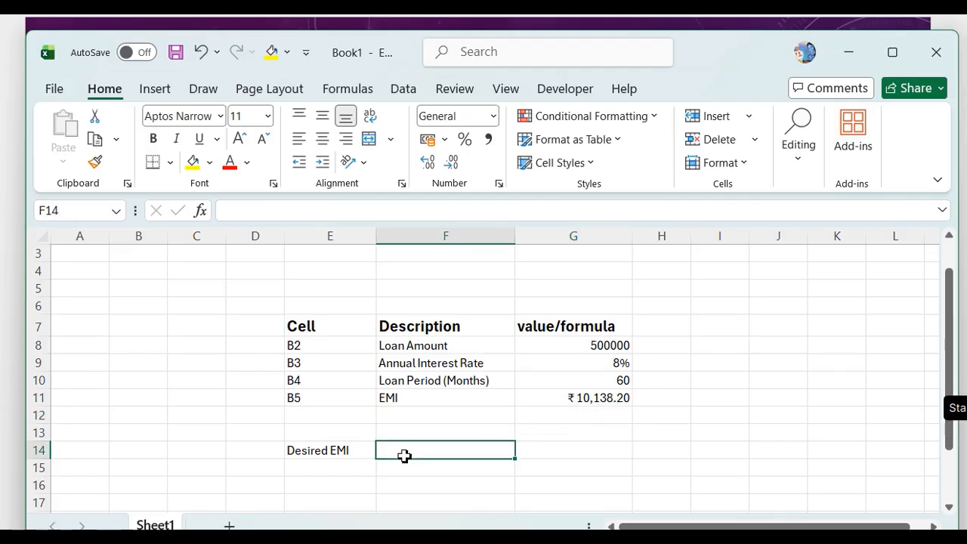
text(10000)
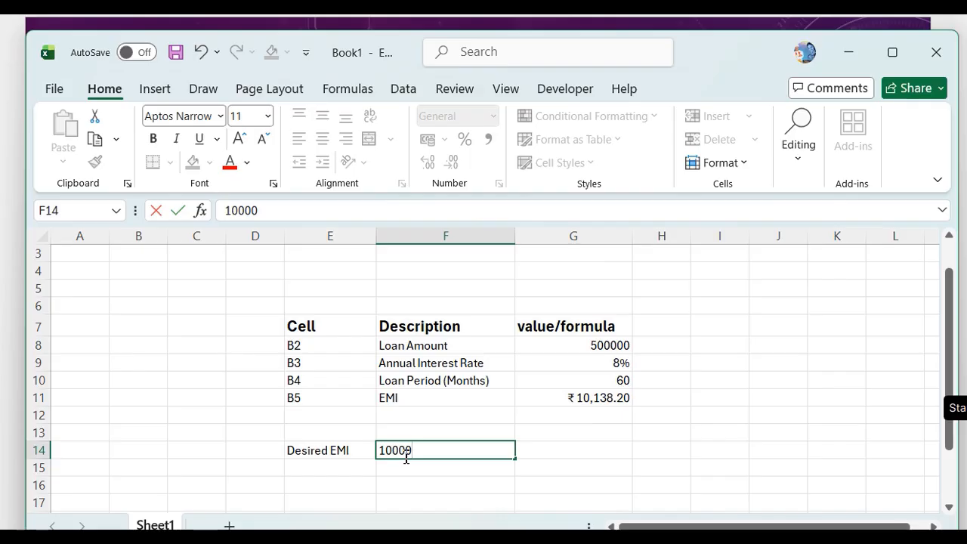
click(563, 454)
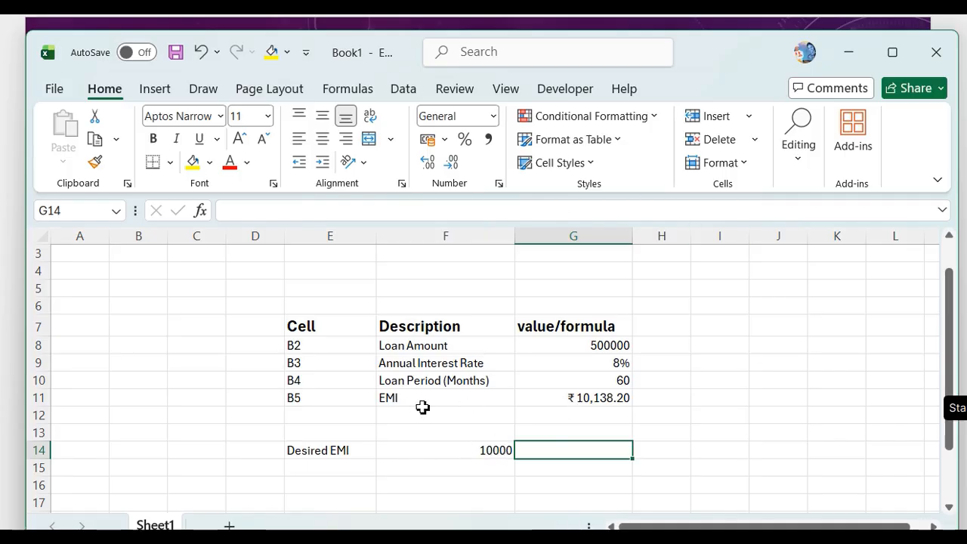
Set the desired EMI in cell F14 to 12000.
click(504, 450)
key(BackSpace)
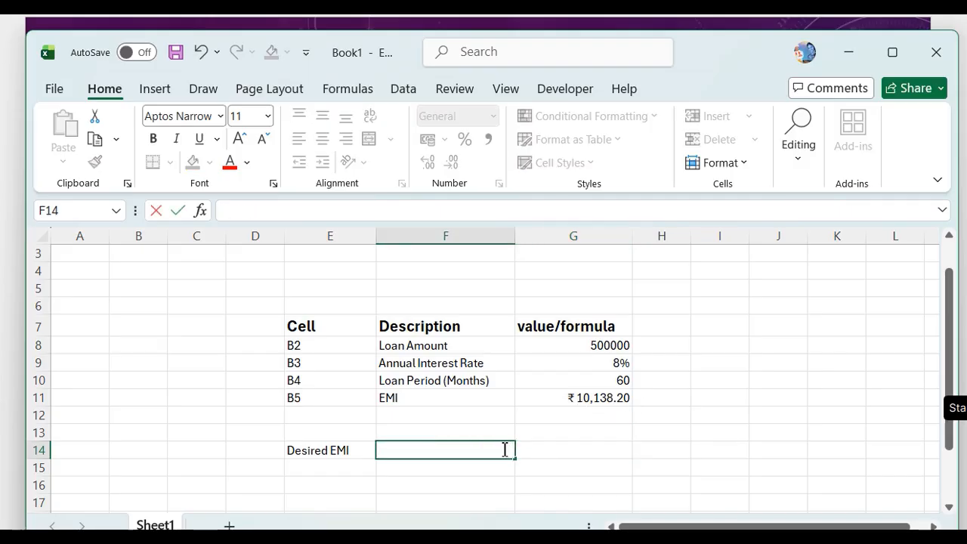
text(12000)
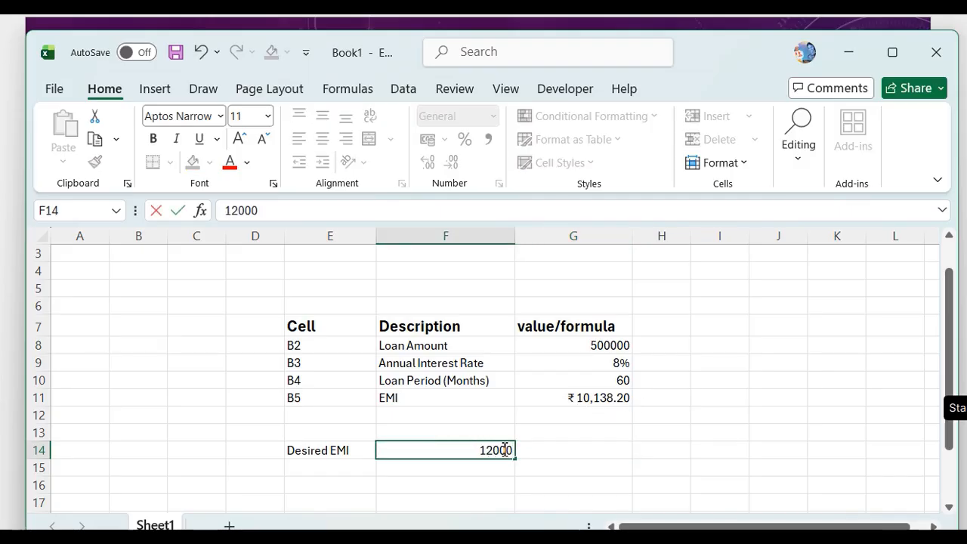
Open Goal Seek with the EMI formula cell G11 as the set cell, keeping the value column uncovered.
click(595, 398)
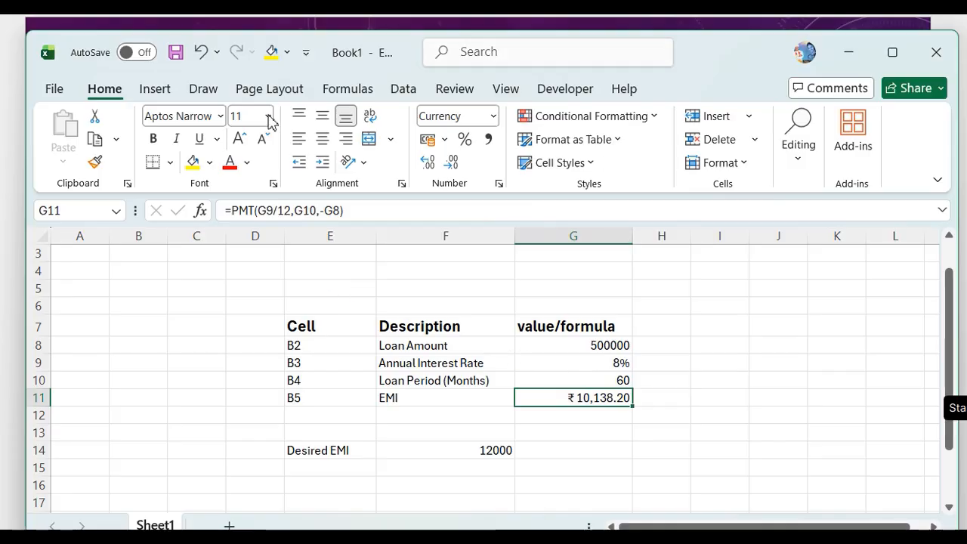
click(404, 89)
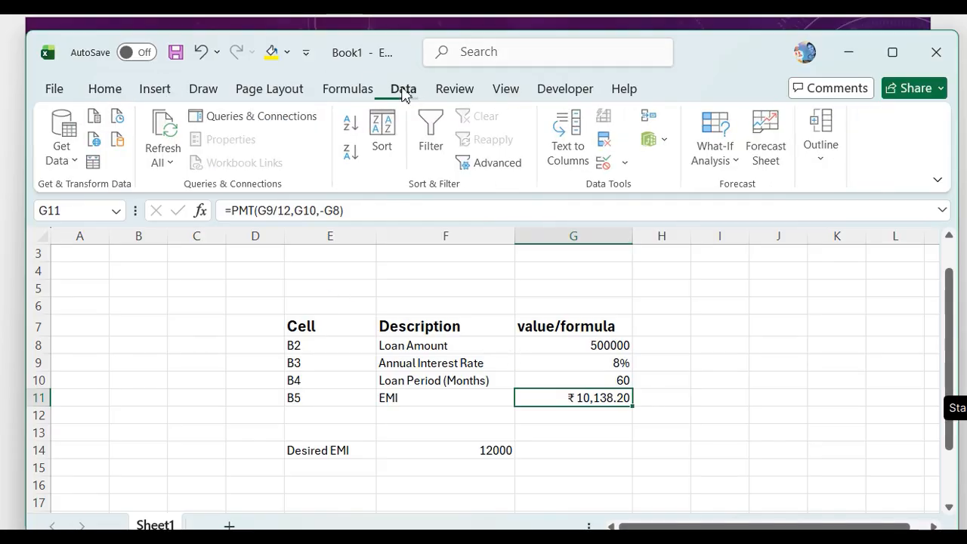
click(734, 159)
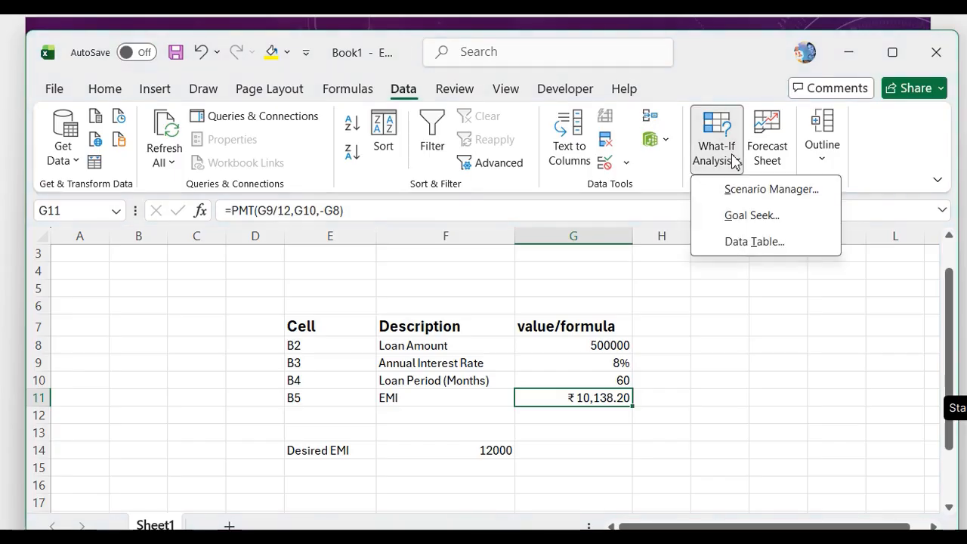
click(752, 216)
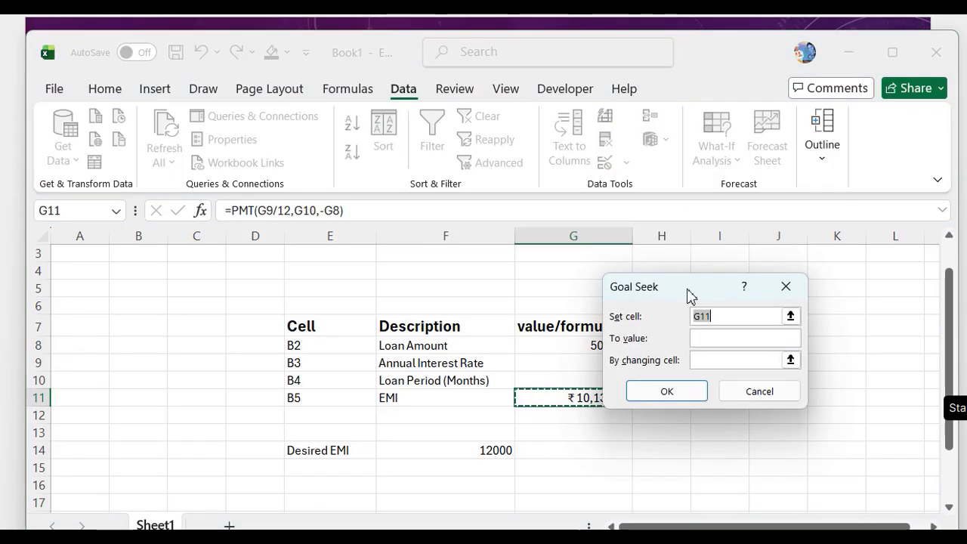
drag(690, 295, 767, 303)
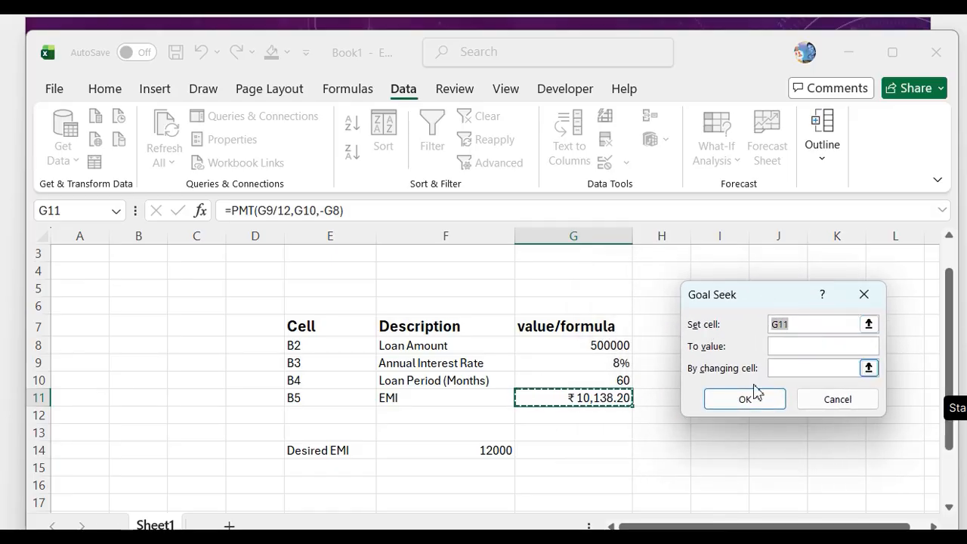
Set the Goal Seek target value to 12000 with the annual interest rate cell G9 as the changing cell, and run it.
click(779, 348)
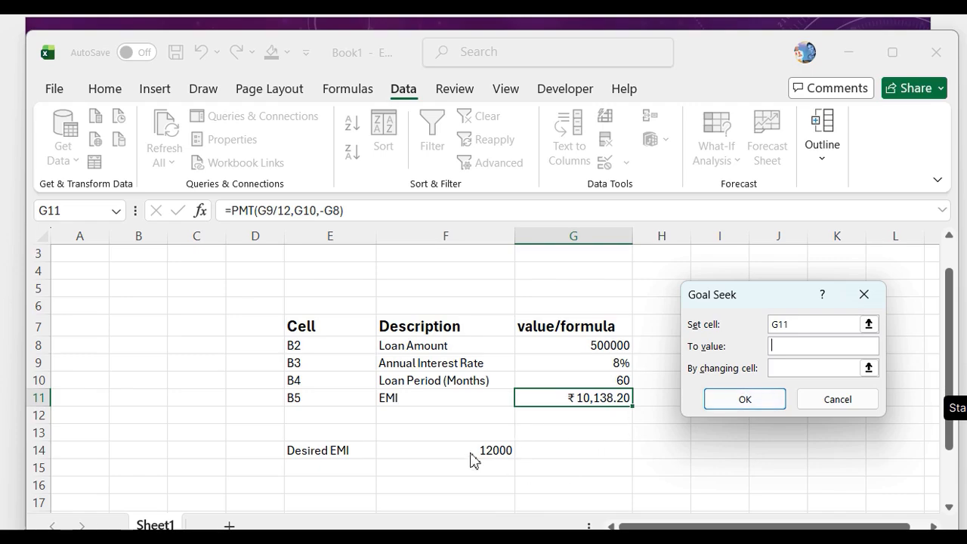
click(795, 328)
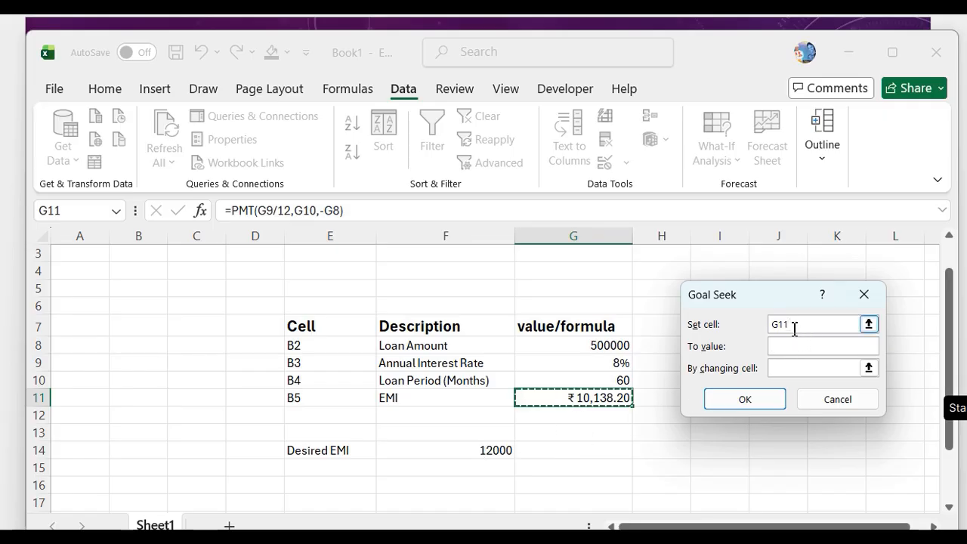
click(786, 347)
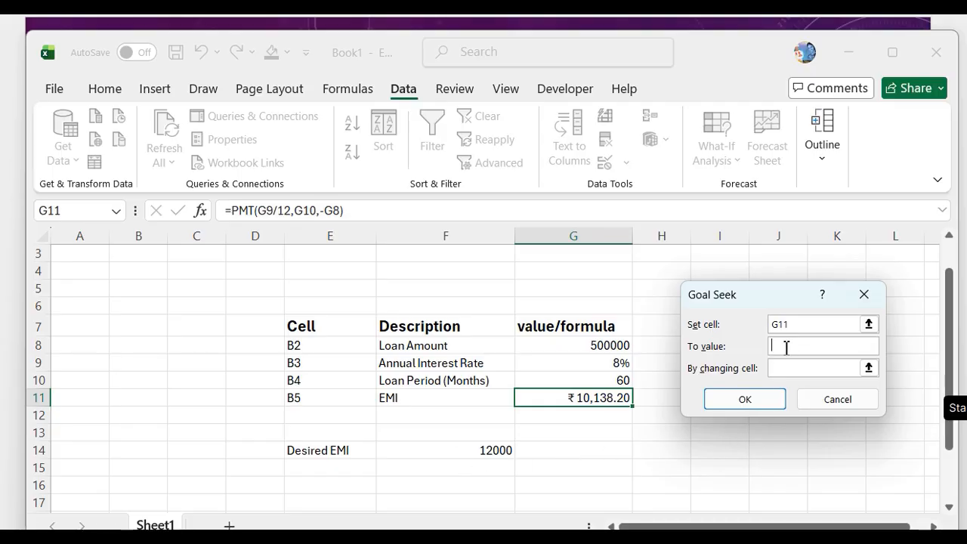
text(12000)
click(575, 365)
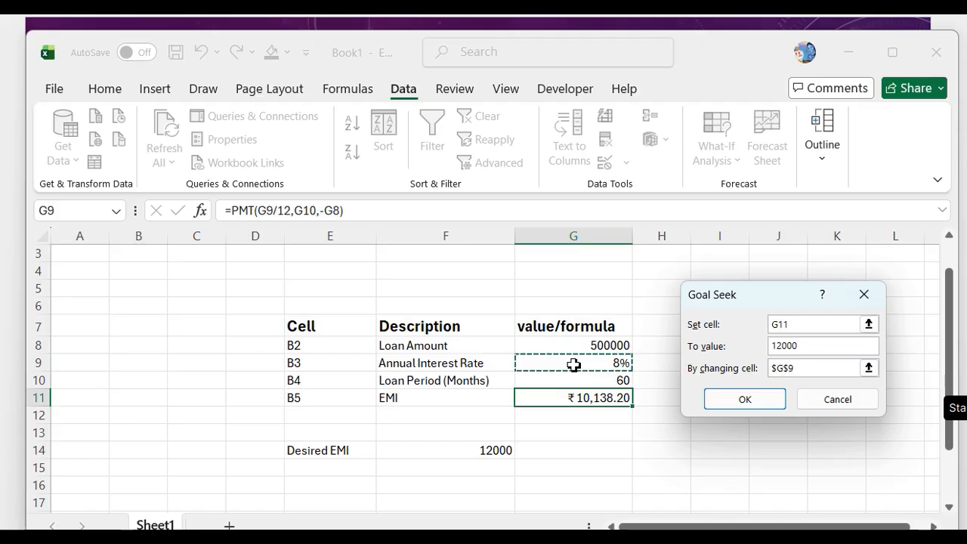
click(750, 399)
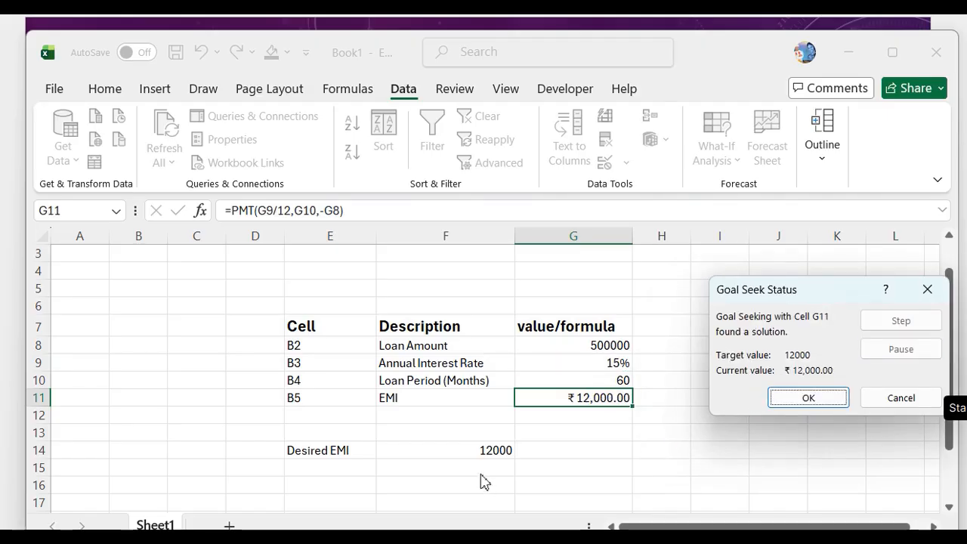